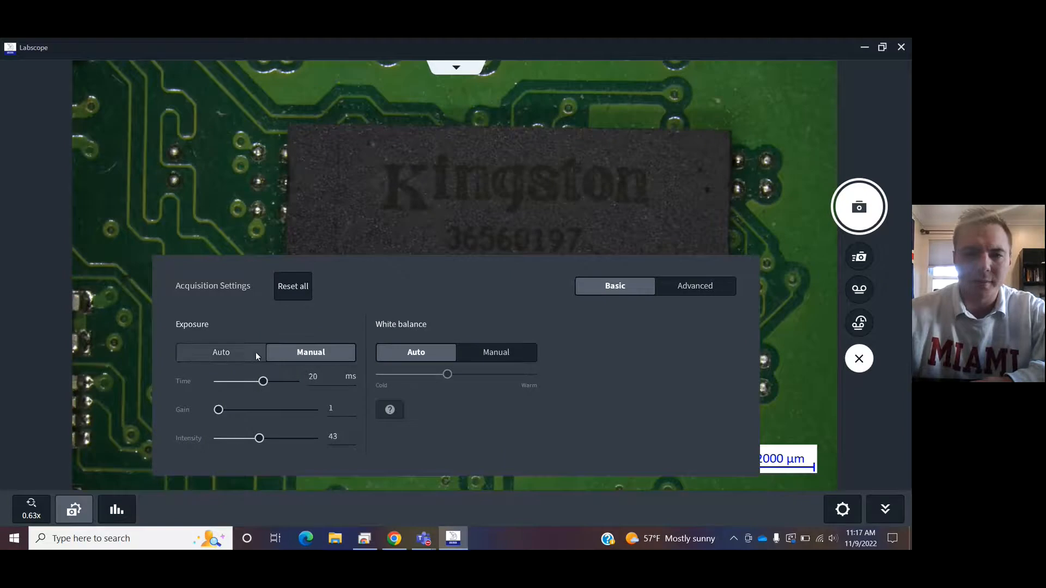
Switch the live camera exposure to automatic and close the acquisition settings
left_click(256, 352)
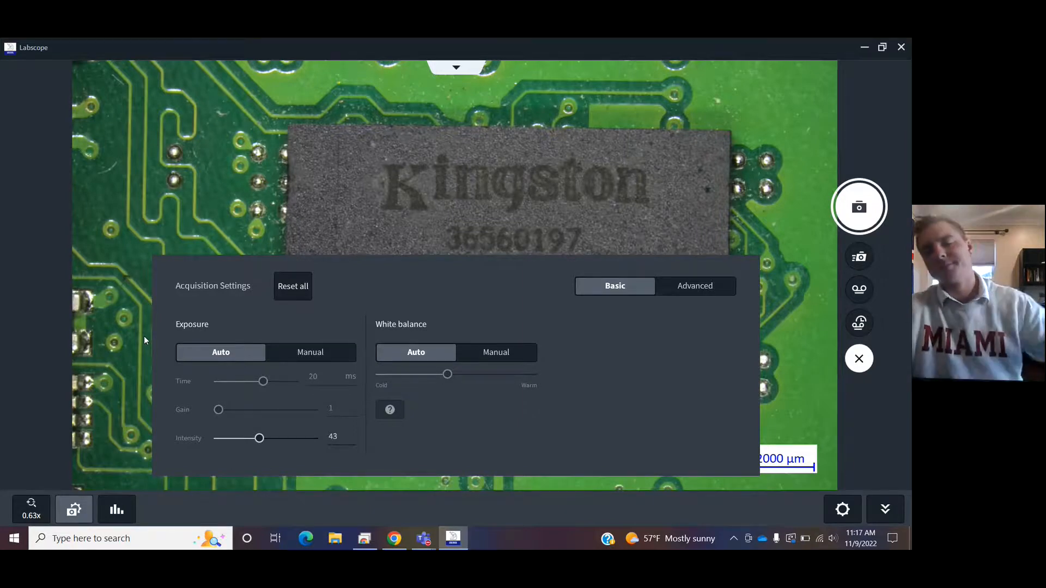
left_click(144, 336)
Try the histogram presets on the live image, settling on the Best Fit color range and a gamma of about 0.57
left_click(125, 497)
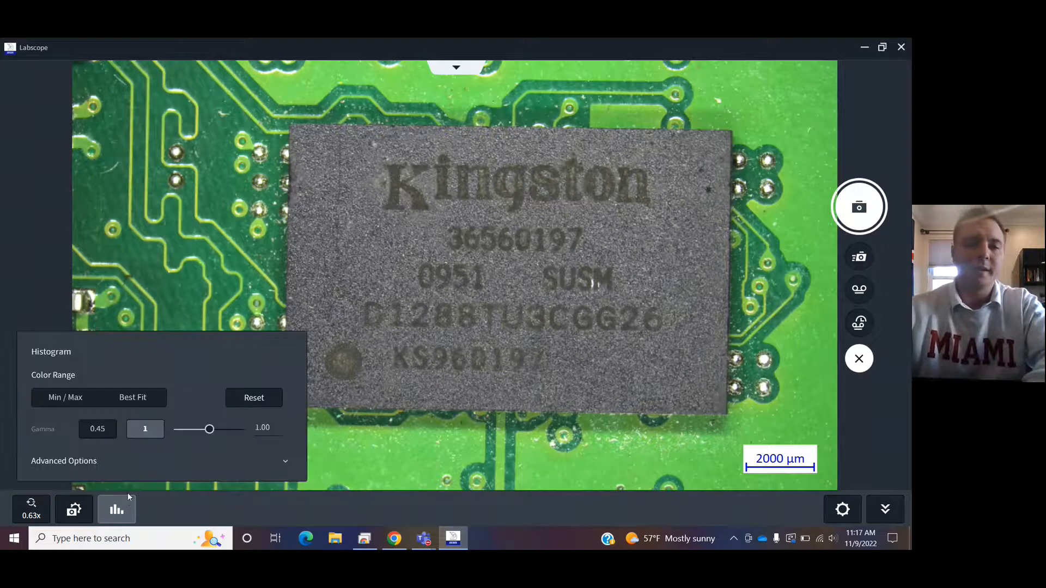
left_click(97, 429)
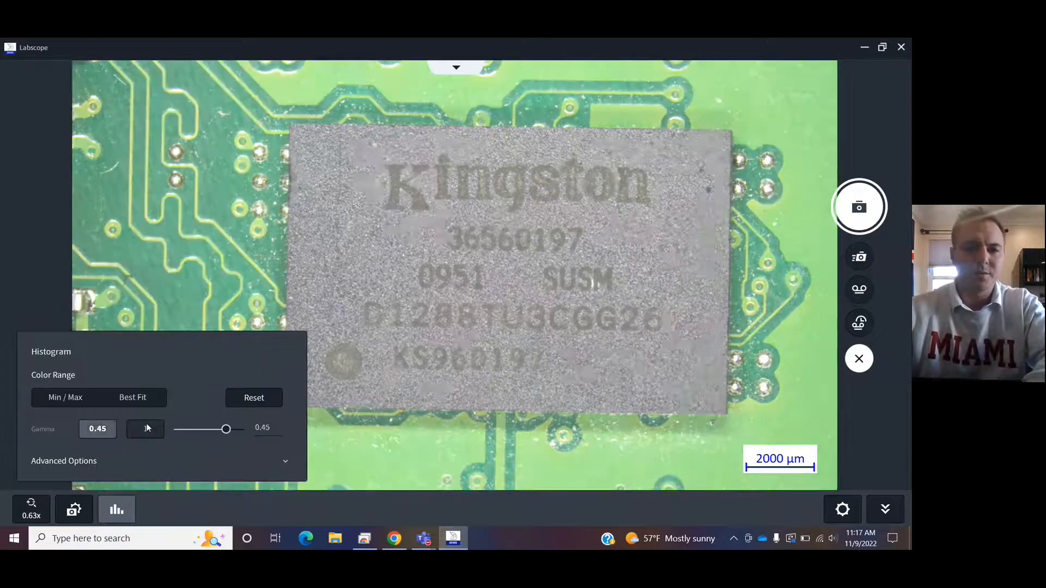
left_click(147, 427)
left_click(99, 431)
left_click(80, 402)
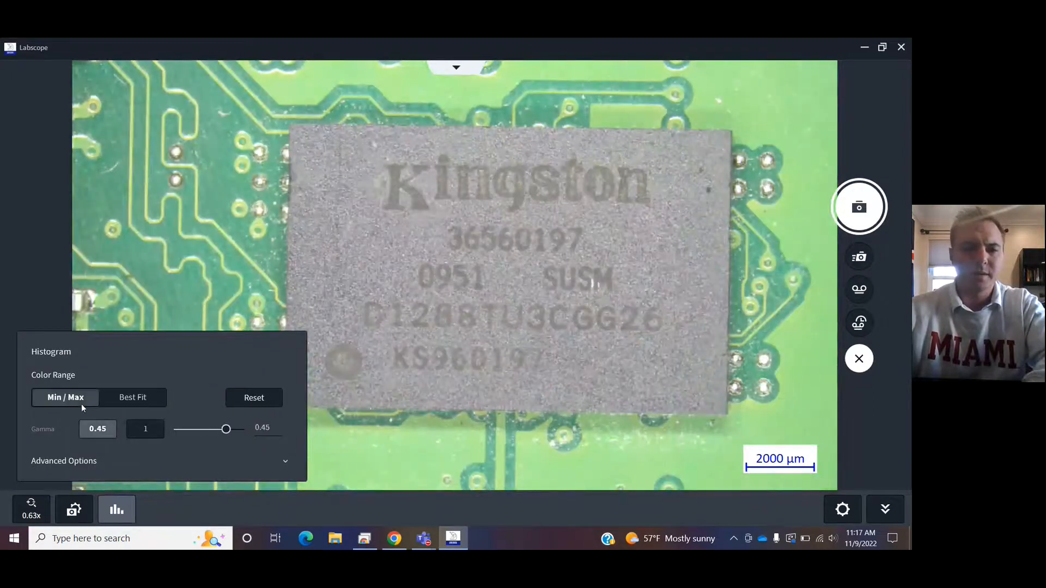
left_click(121, 399)
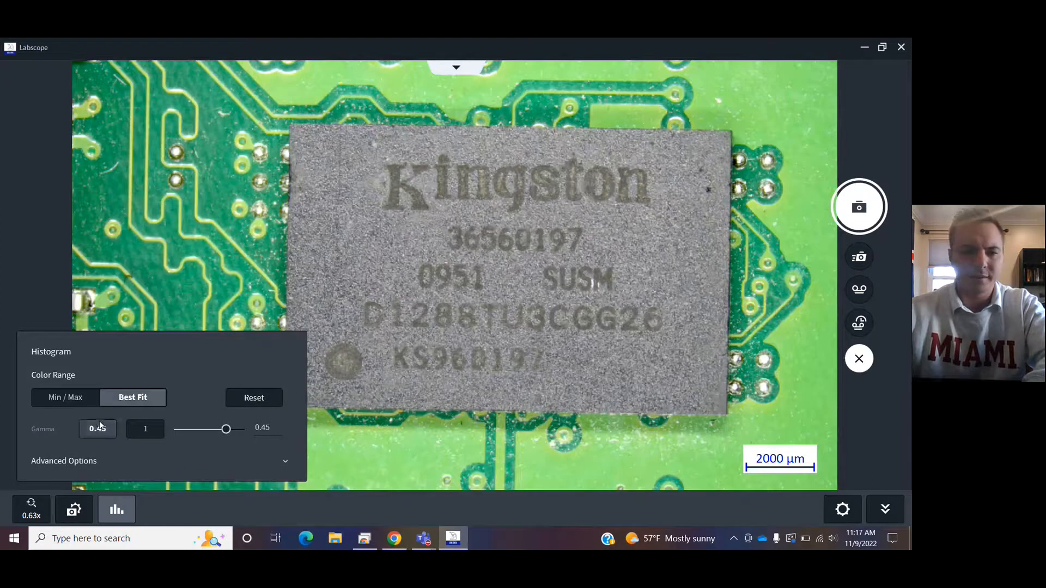
left_click(131, 427)
mouse_move(207, 430)
left_mouse_down()
mouse_move(190, 430)
mouse_move(227, 433)
left_mouse_up()
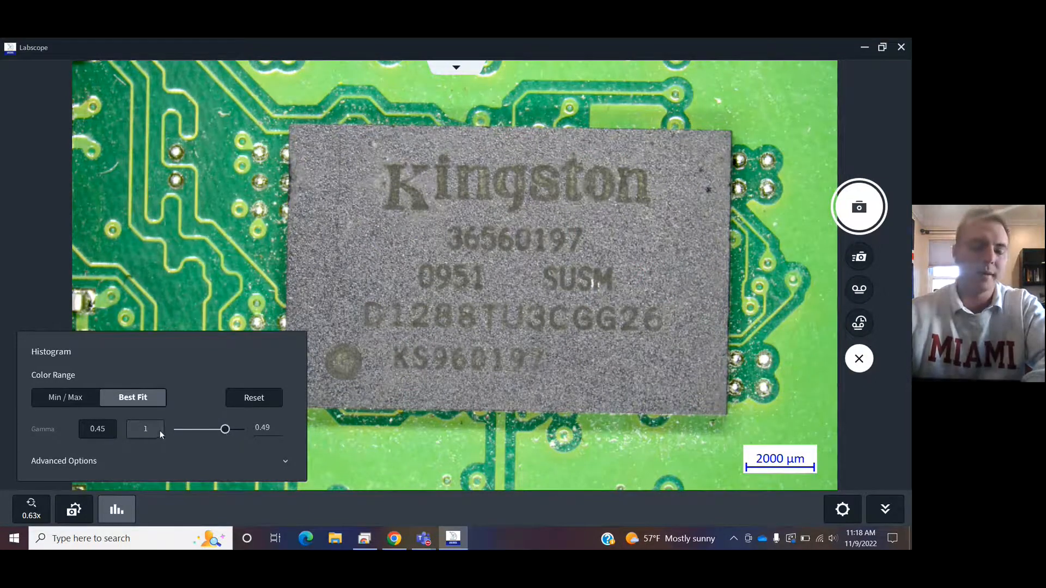
left_click_drag(220, 433, 220, 433)
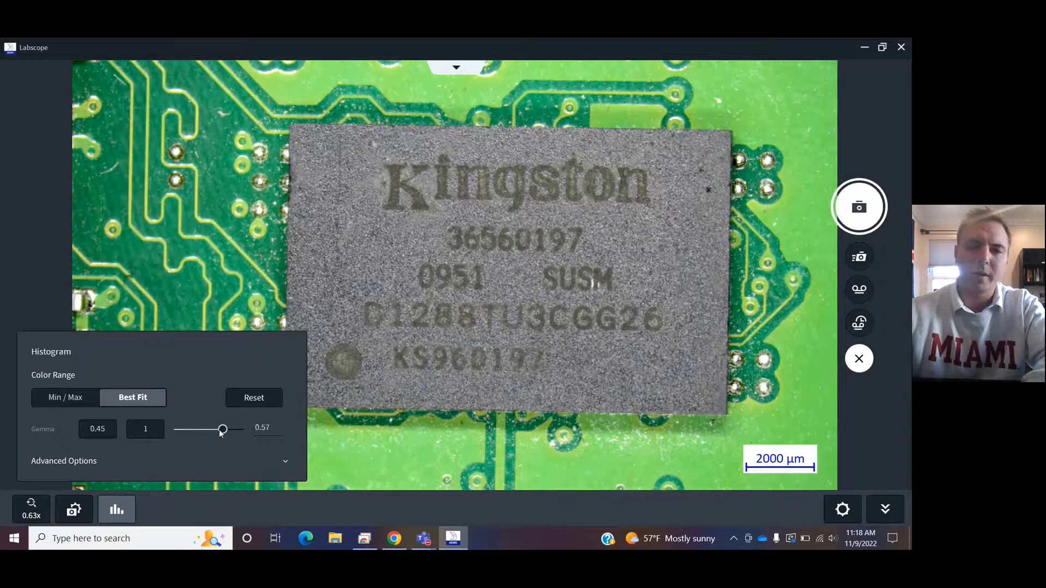
left_click(401, 446)
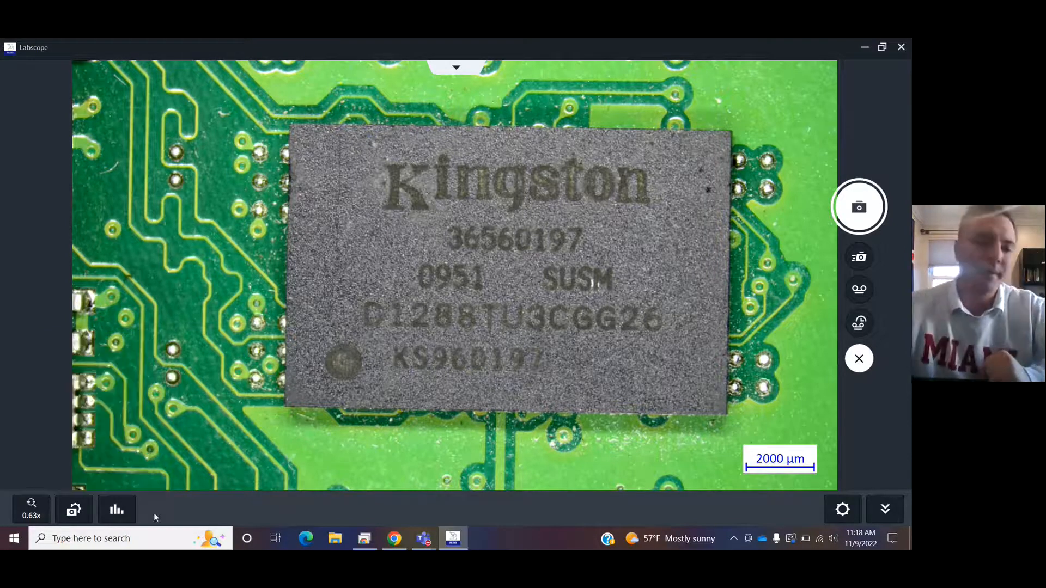
Snap an image of the Kingston chip and open the captured snapshot
left_click(866, 227)
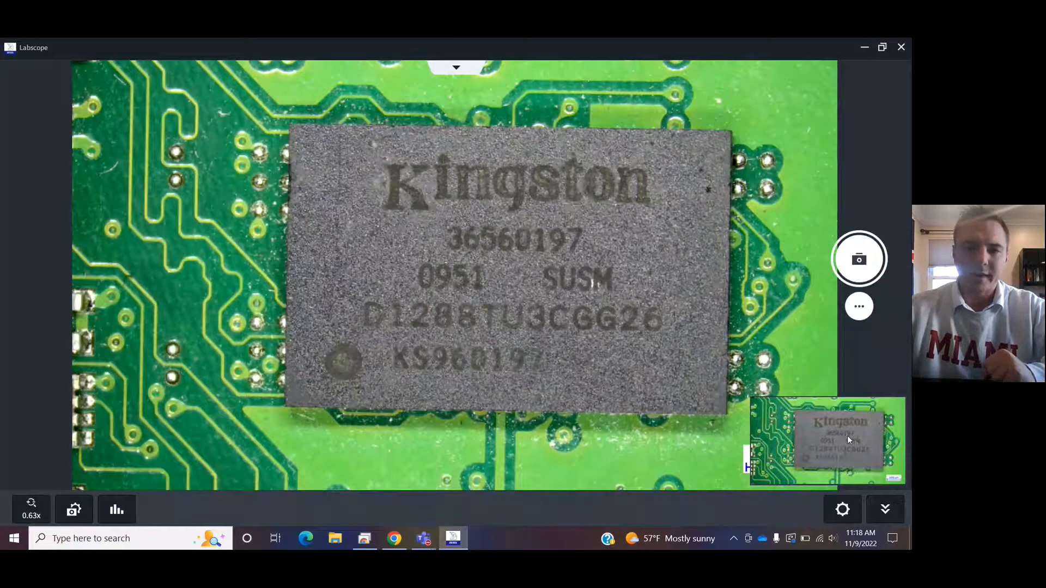
left_click(847, 434)
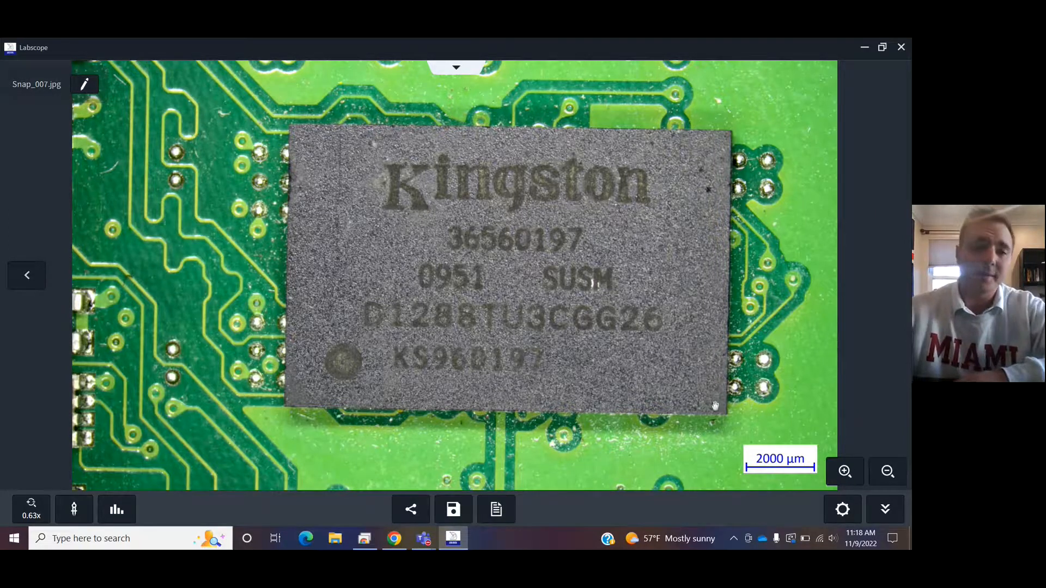
Make the snapshot's scale bar editable as an annotation and move it slightly inward from the image's lower-right corner
left_click(73, 510)
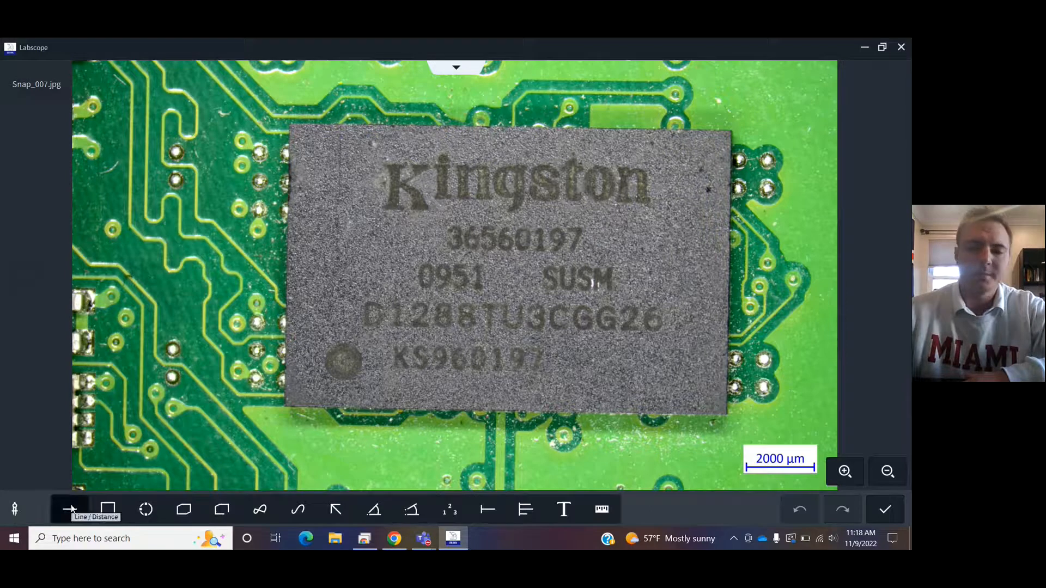
left_click(600, 509)
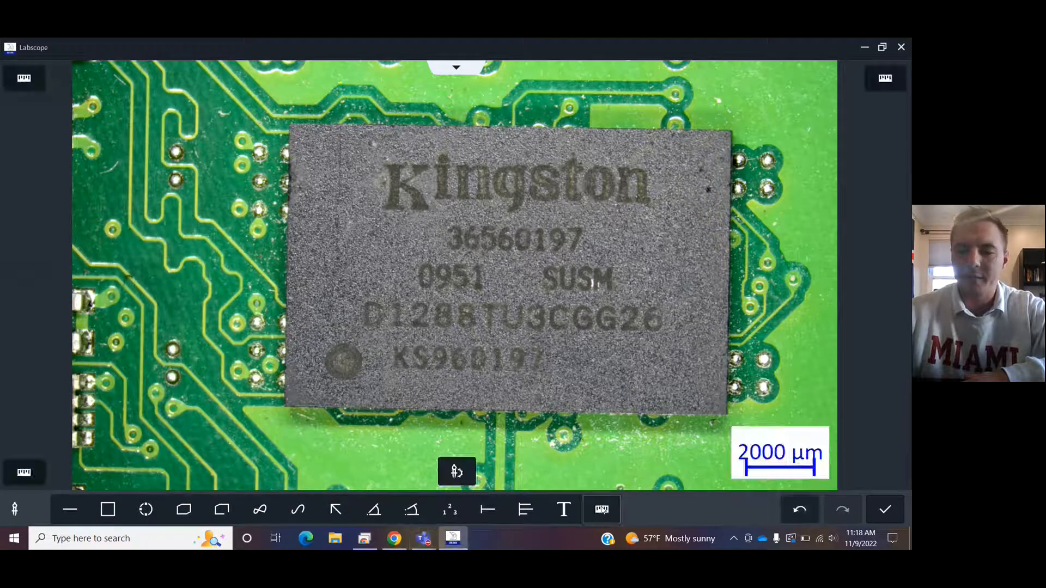
mouse_move(778, 450)
left_mouse_down()
mouse_move(719, 452)
mouse_move(770, 447)
left_mouse_up()
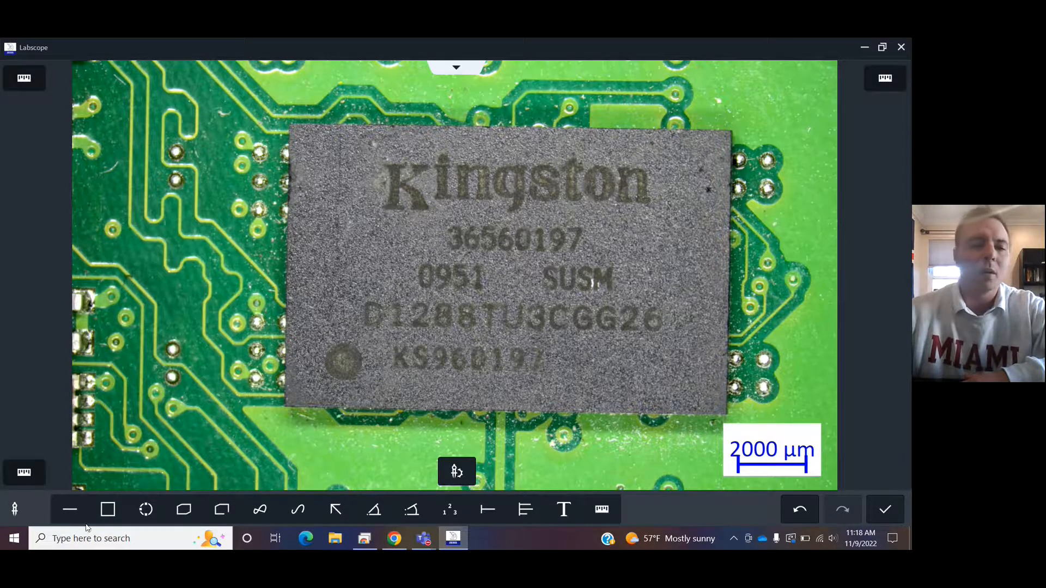
Measure the chip's width with a distance line running from its left edge to its right edge
left_click(69, 509)
left_click_drag(327, 276, 287, 266)
left_click_drag(583, 276, 728, 278)
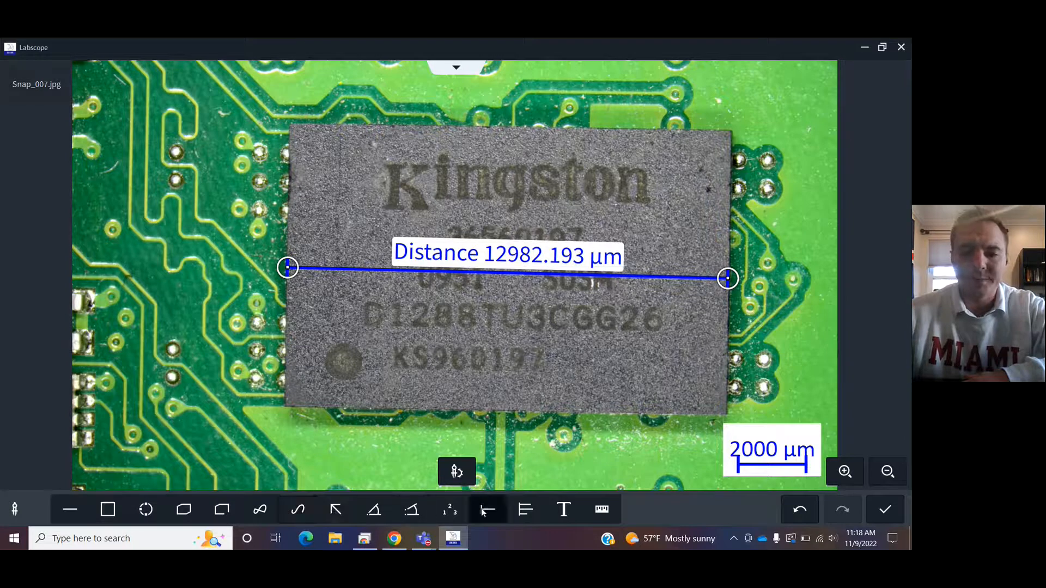
Add a multiple-distance measurement from a reference line along the chip's left edge to four points on the board beside it
left_click(525, 509)
left_click_drag(288, 131, 283, 407)
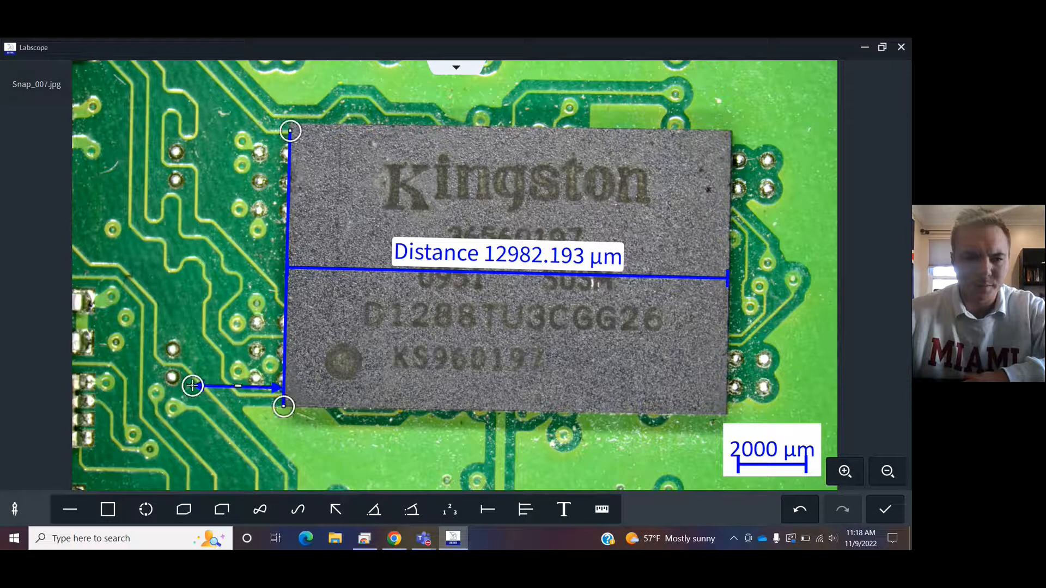
left_click(179, 376)
left_click(98, 350)
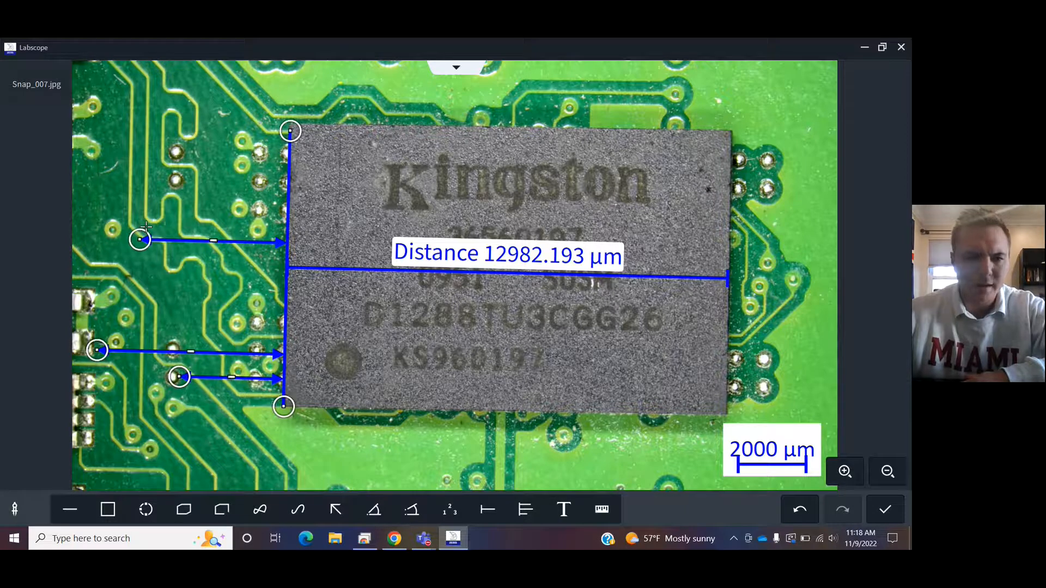
left_click(184, 178)
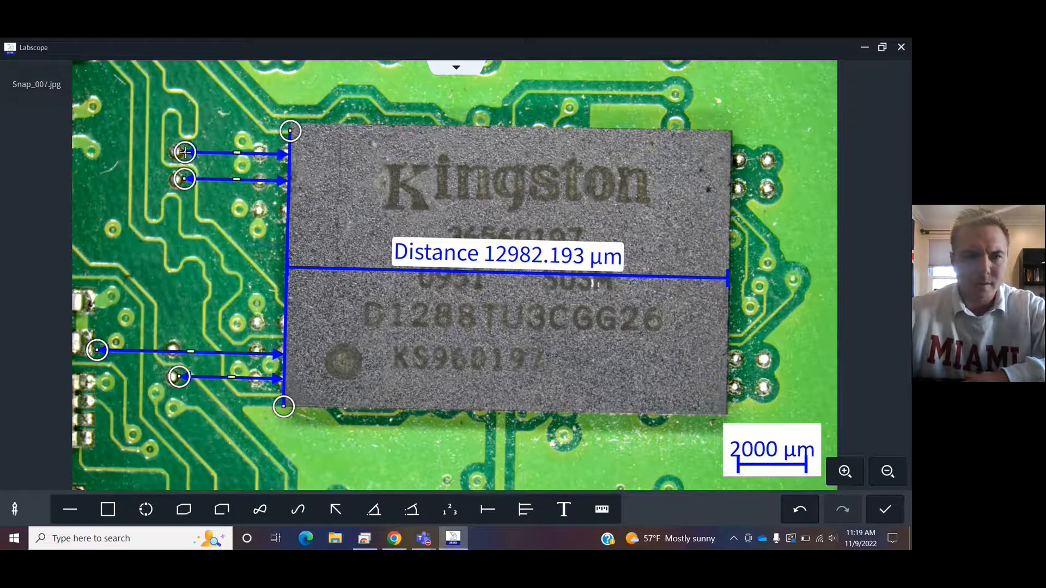
left_click(185, 152)
right_click(185, 137)
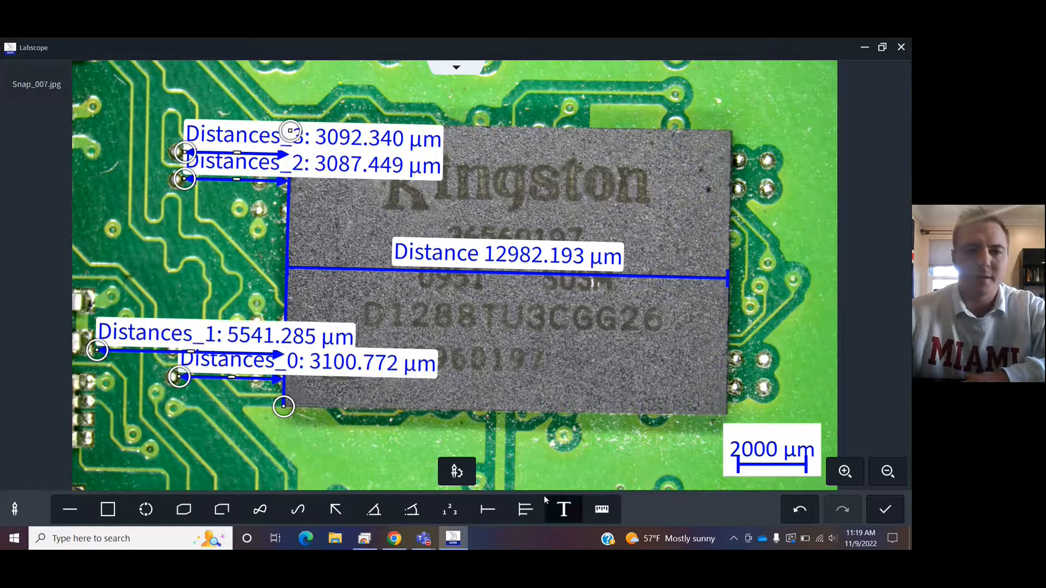
left_click(544, 450)
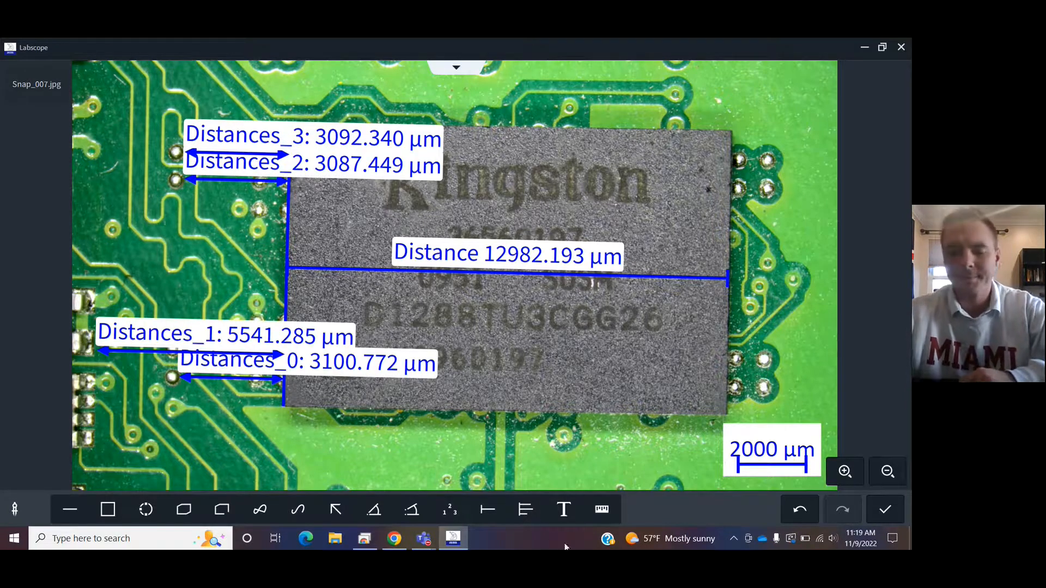
Add a text annotation reading "PCB" in the upper-right corner of the image
left_click(564, 510)
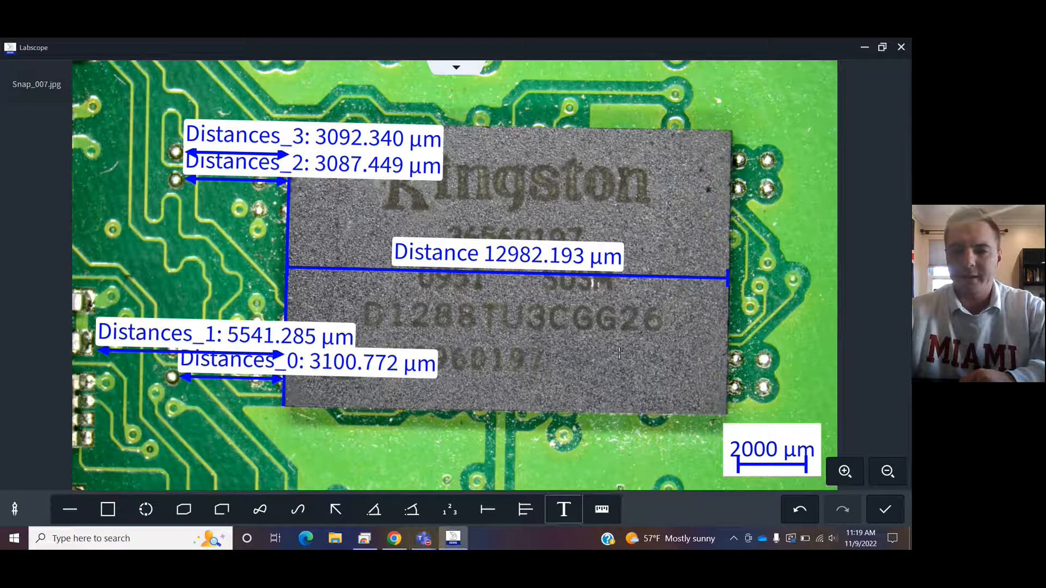
left_click_drag(690, 77, 818, 118)
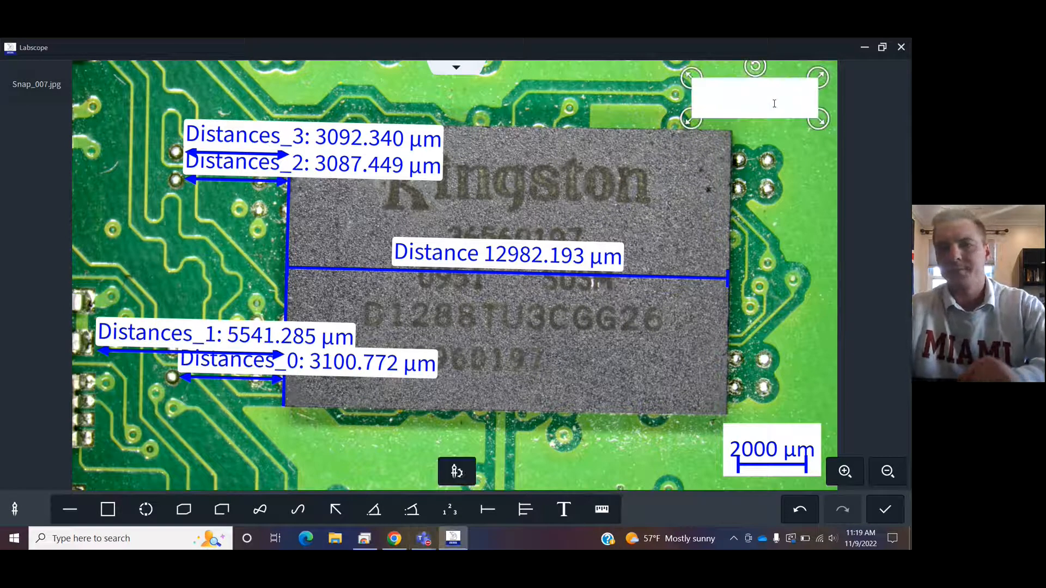
type("PCB")
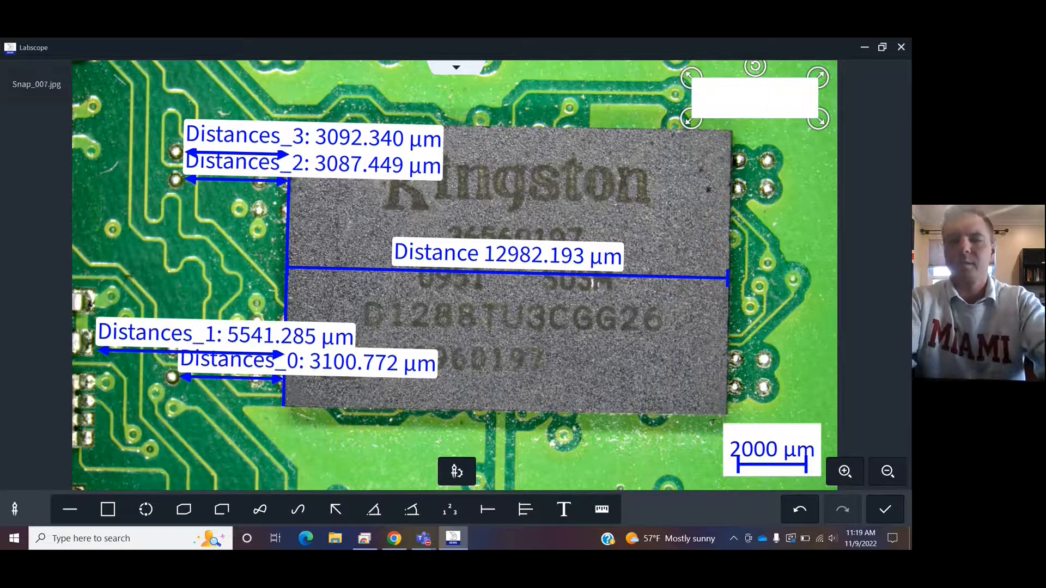
left_click(807, 155)
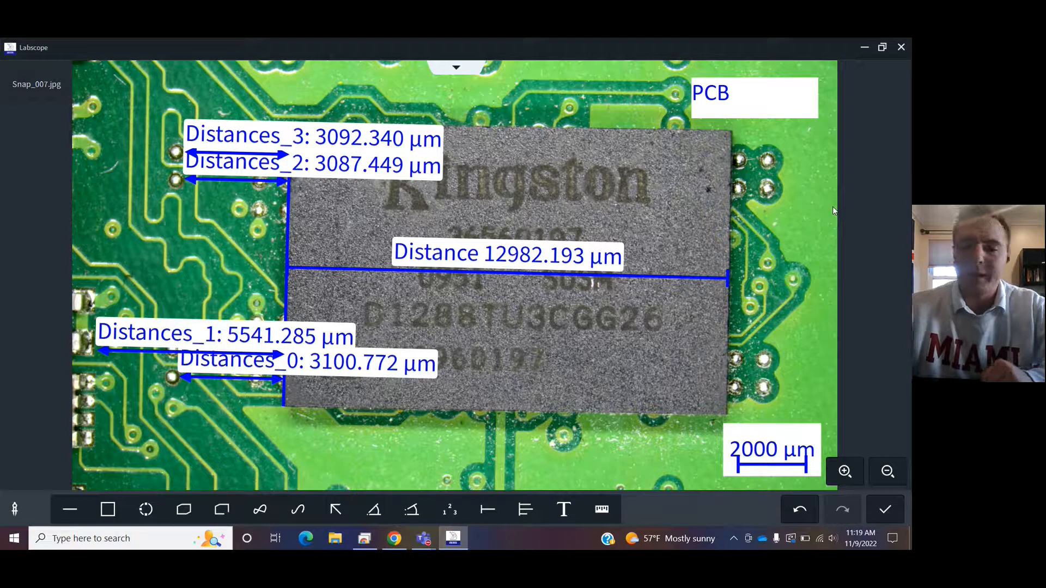
Finish editing the annotations and save the annotated snapshot
left_click(886, 512)
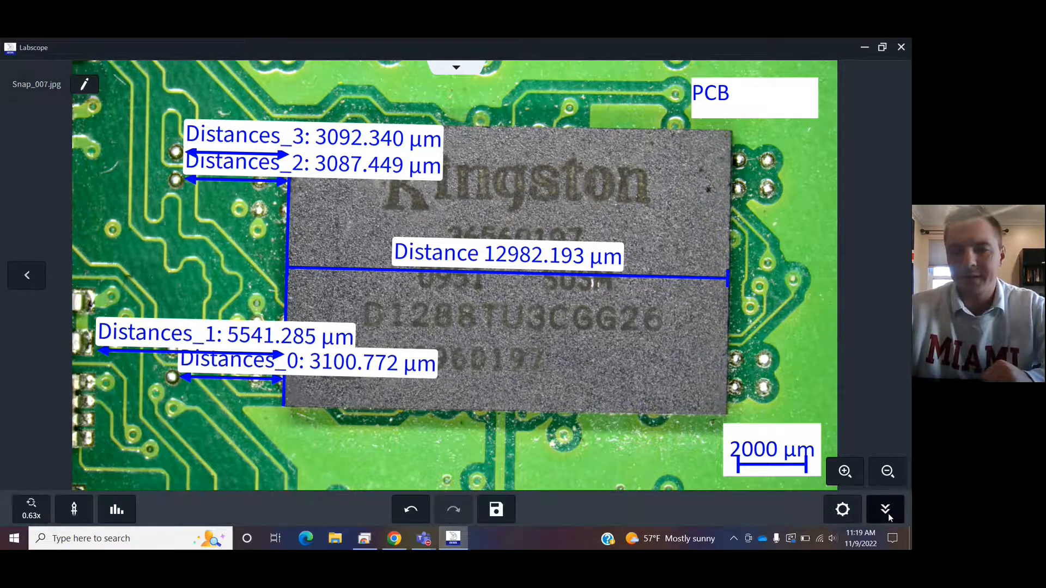
left_click(510, 496)
left_click(483, 342)
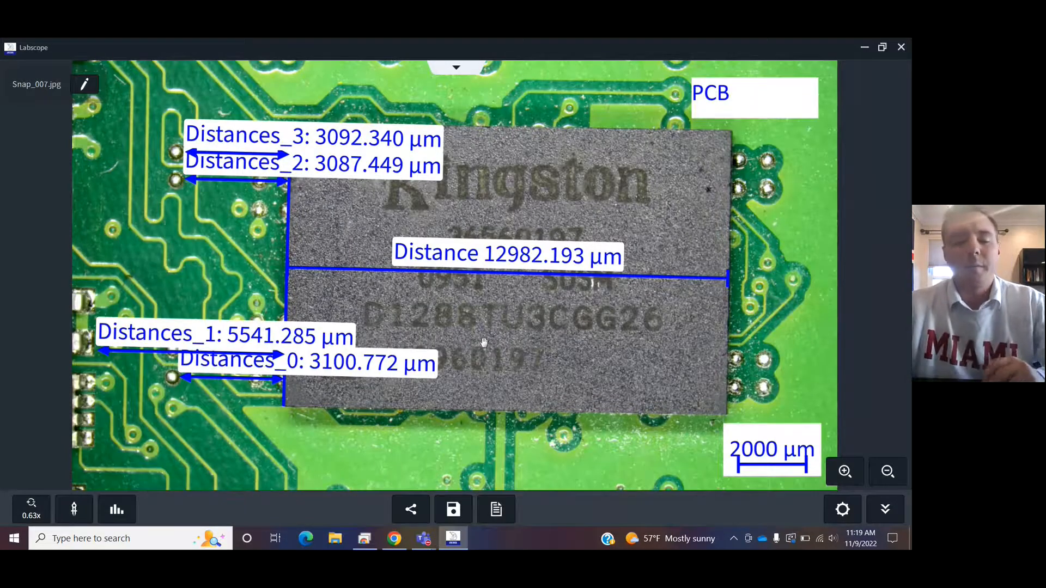
Review the snapshot file format and virtual microscope options in the global settings, and set image overwriting on save to Never overwrite
left_click(842, 510)
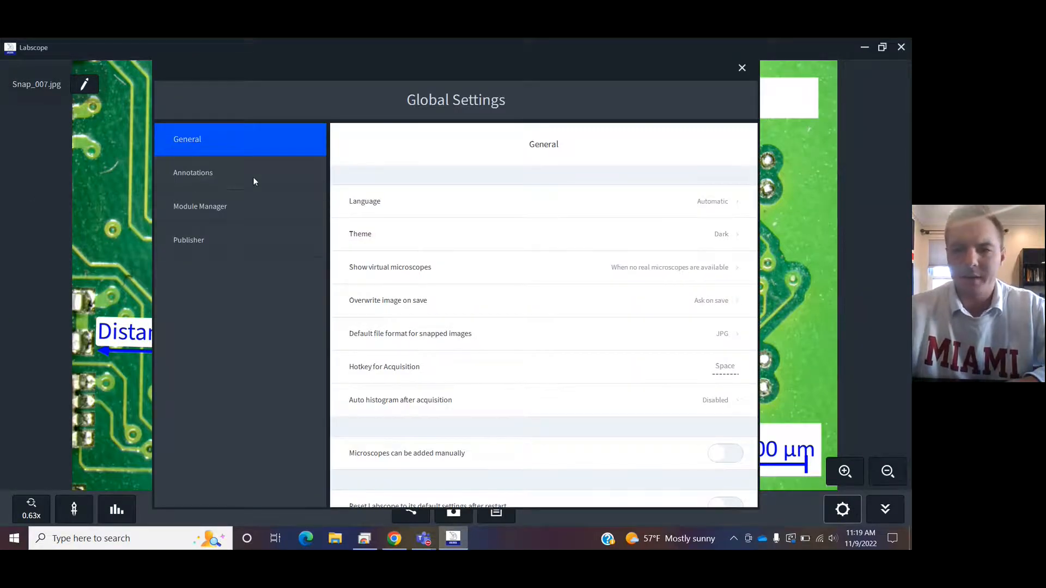
left_click(634, 334)
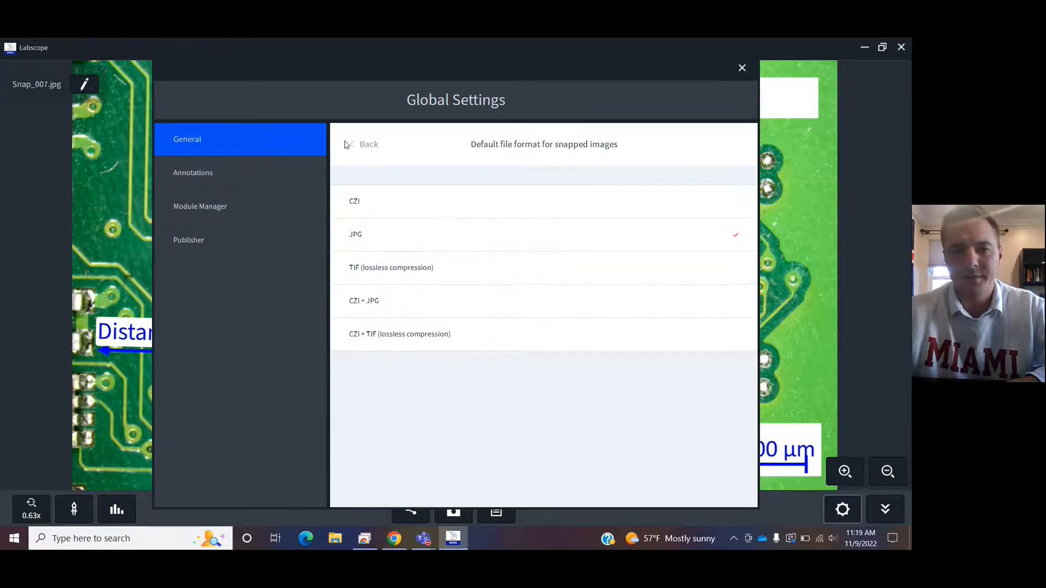
left_click(436, 224)
left_click(585, 263)
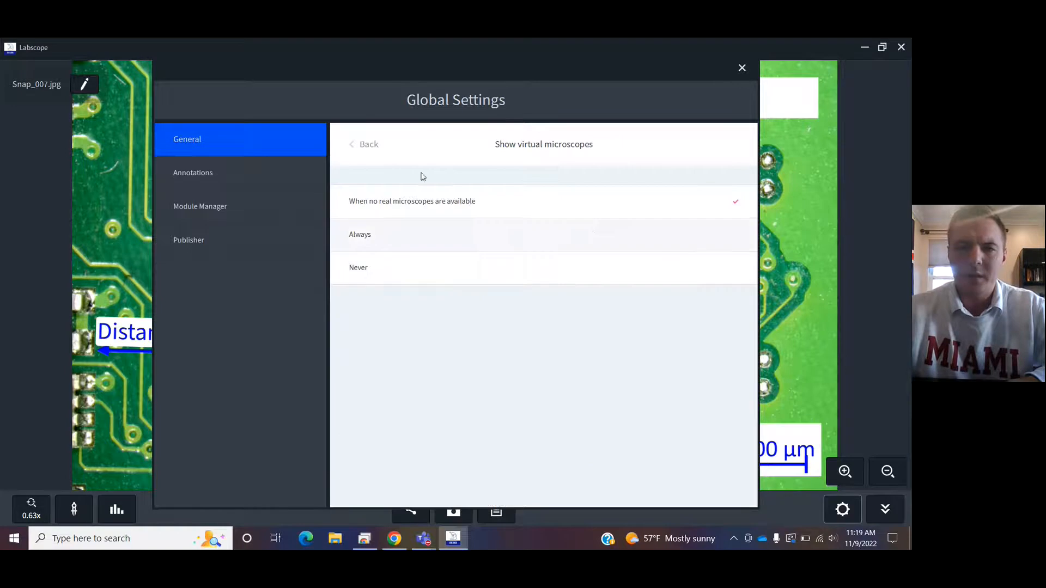
left_click(366, 145)
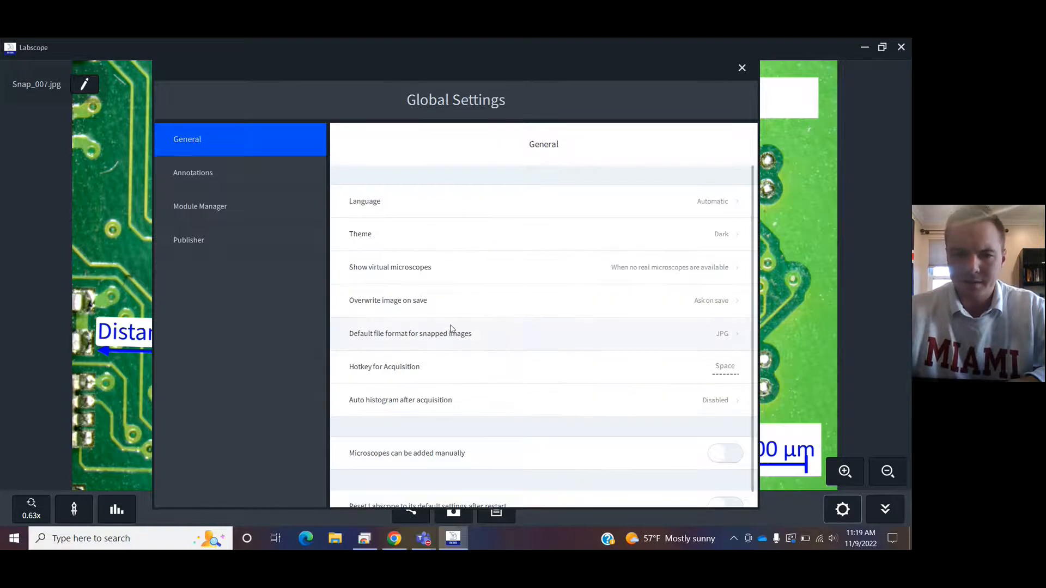
left_click(409, 302)
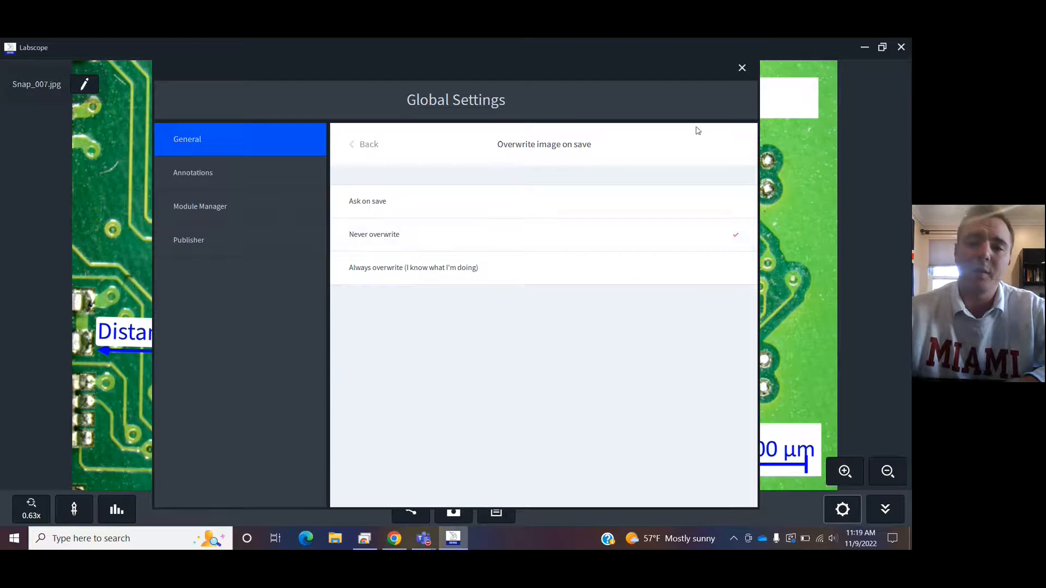
left_click(743, 68)
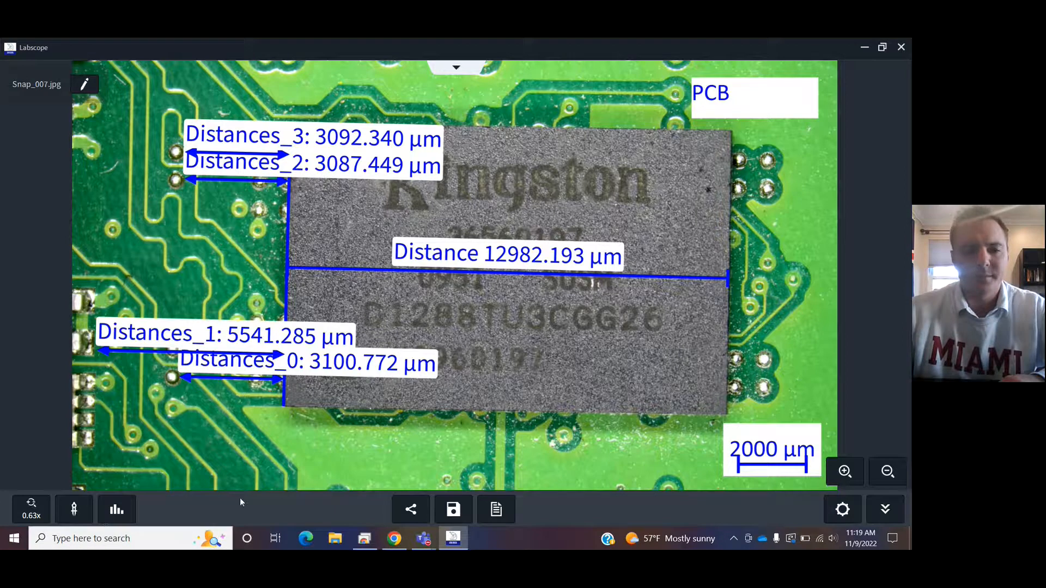
Add a four-point angle measurement and align its two legs with the chip's left and bottom edges at the lower-left corner
left_click(75, 509)
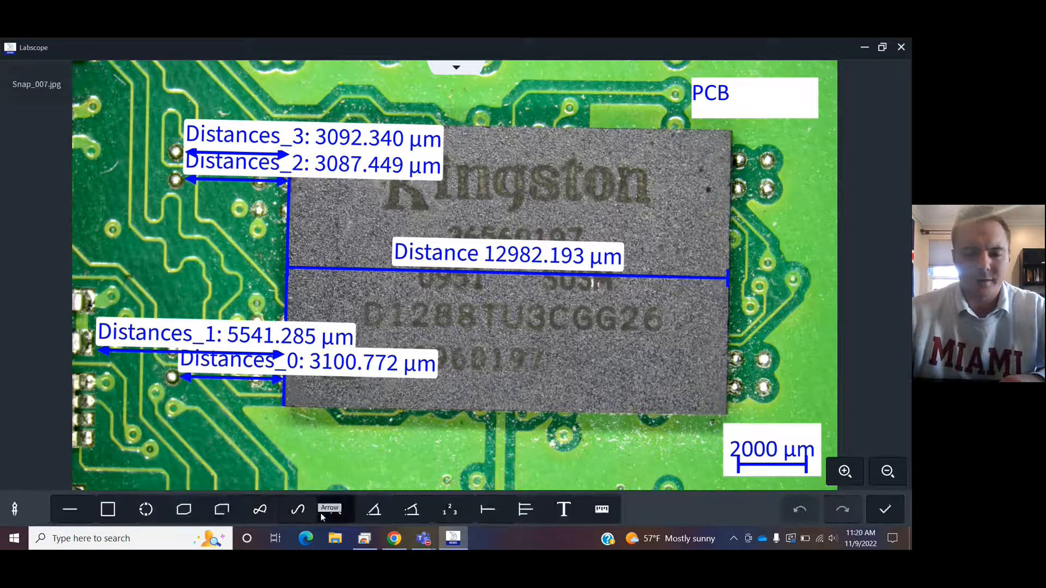
left_click(412, 512)
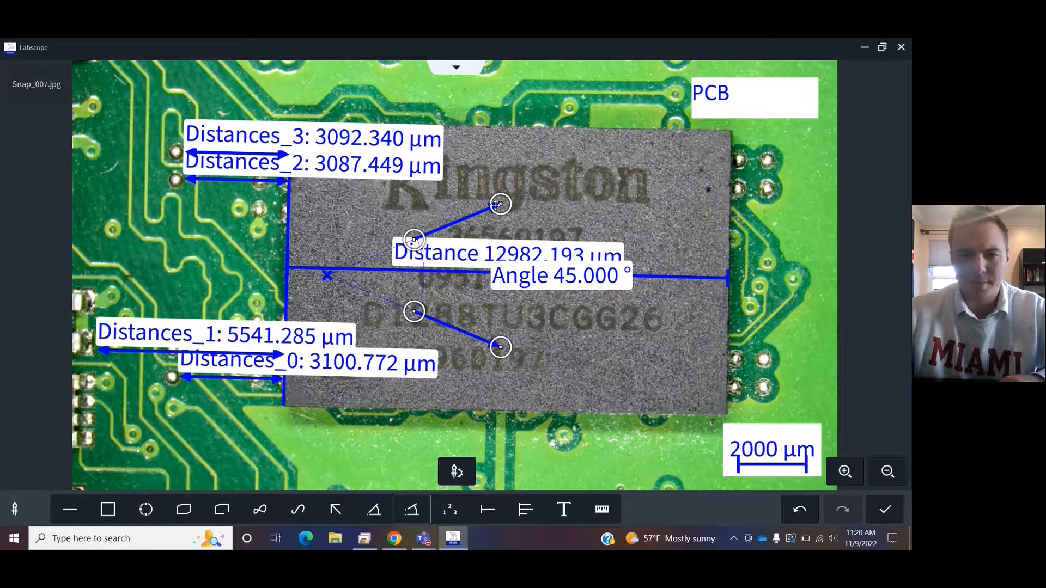
left_click_drag(497, 204, 460, 208)
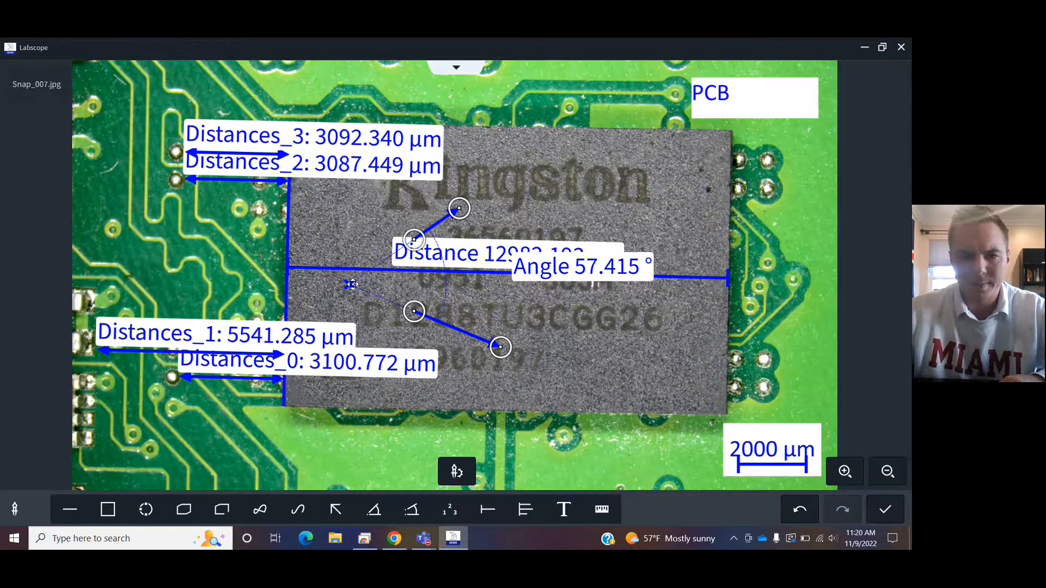
left_click_drag(351, 284, 284, 404)
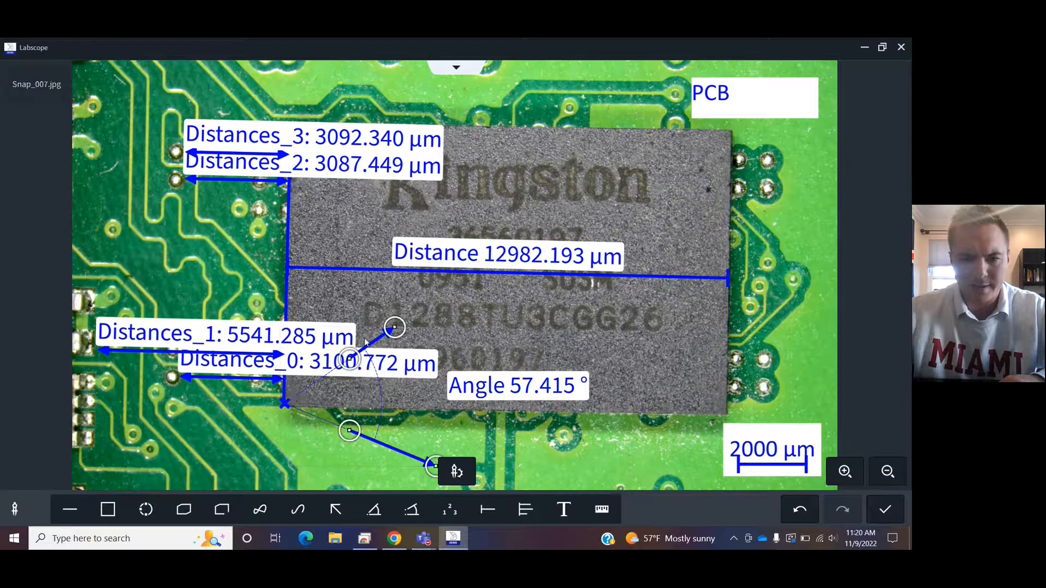
left_click_drag(366, 342, 354, 338)
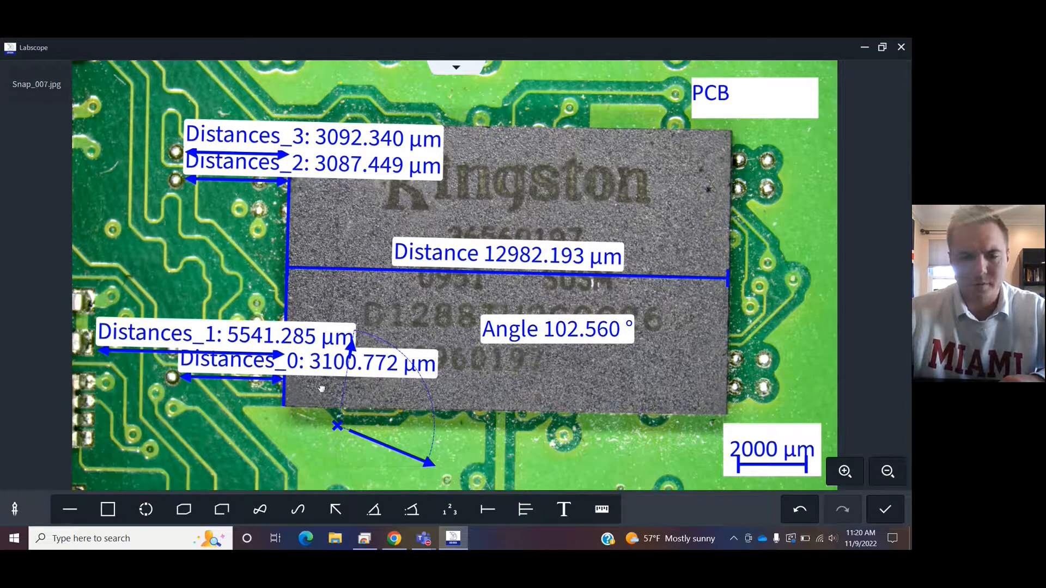
mouse_move(350, 430)
left_mouse_down()
mouse_move(294, 407)
mouse_move(353, 427)
mouse_move(358, 410)
left_mouse_up()
left_click_drag(297, 315, 294, 314)
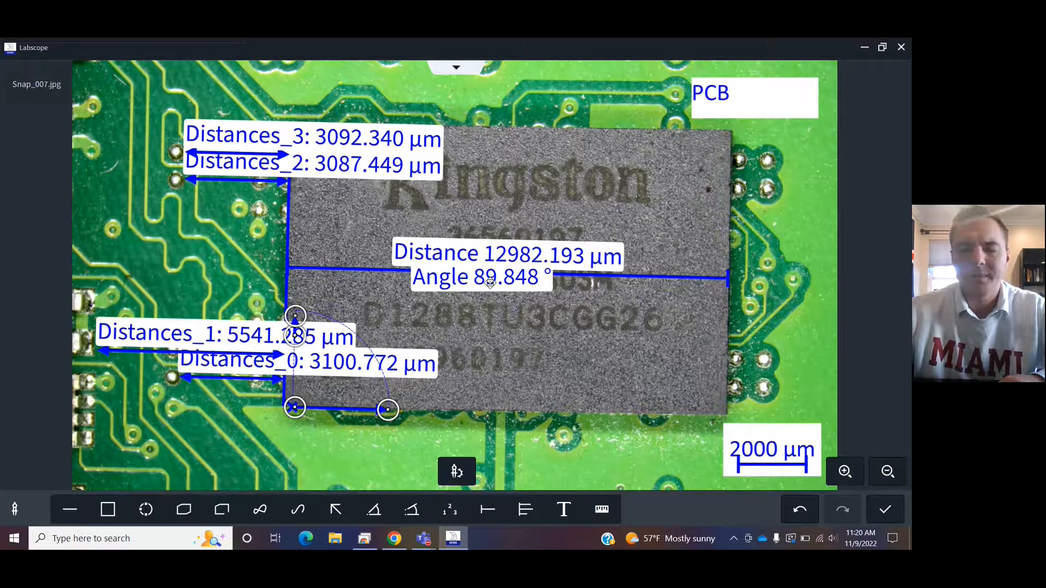
Move the angle measurement off the distance label, delete it, and finish editing the annotations
left_click_drag(489, 283, 520, 339)
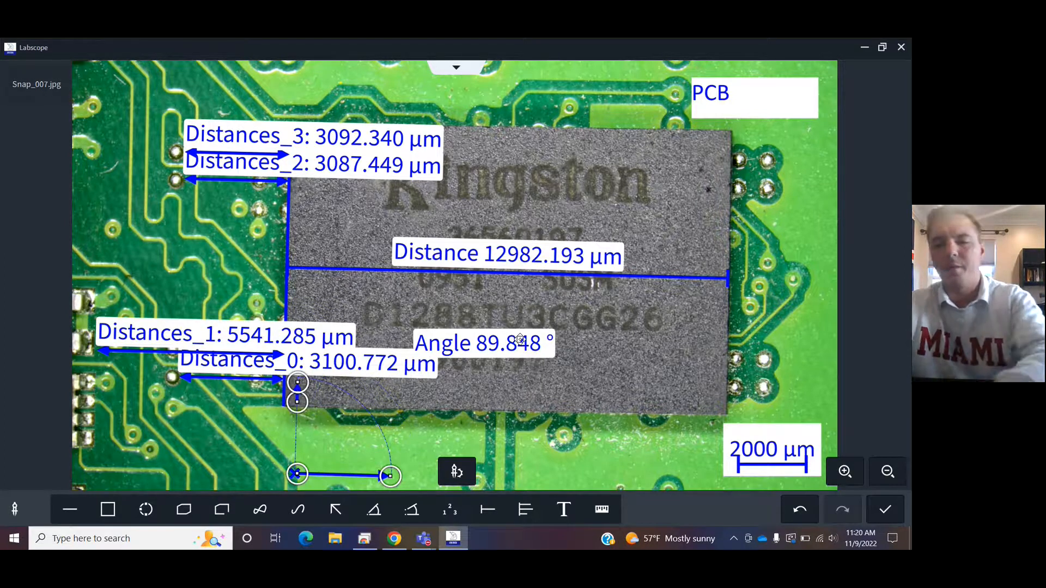
key("Delete")
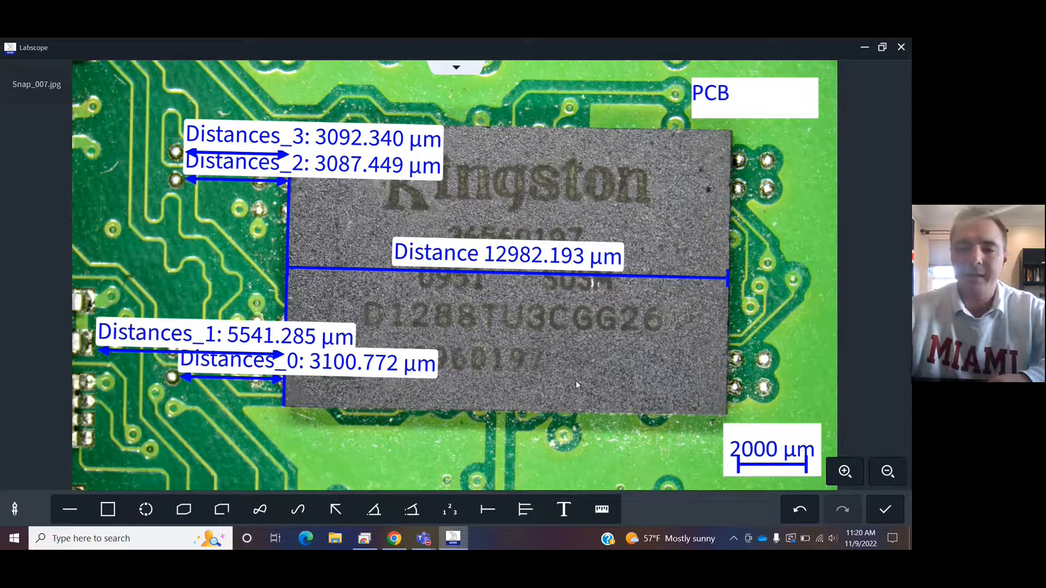
left_click(884, 508)
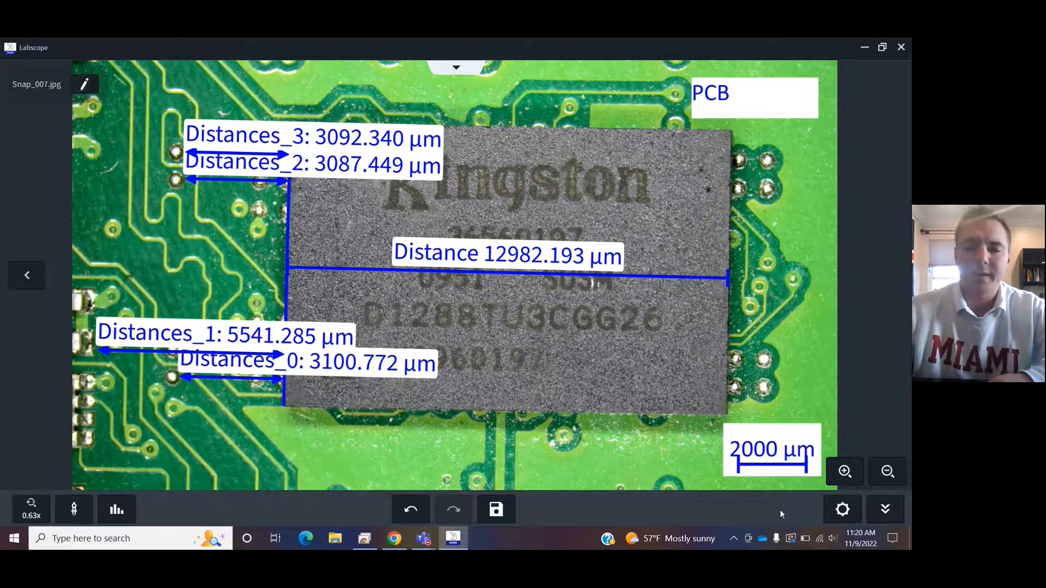
Open the module overview above the annotated snapshot
left_click(461, 66)
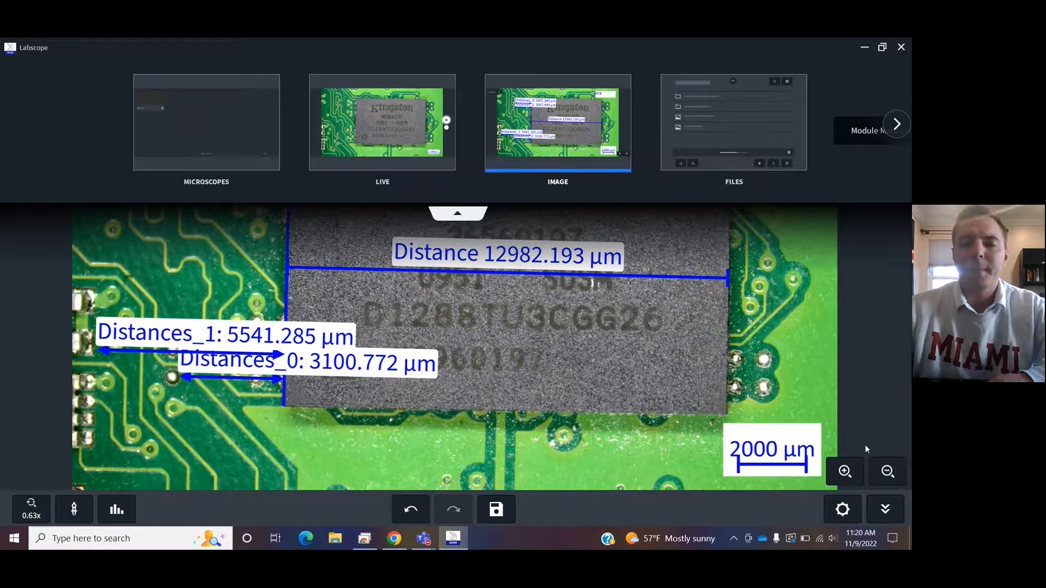